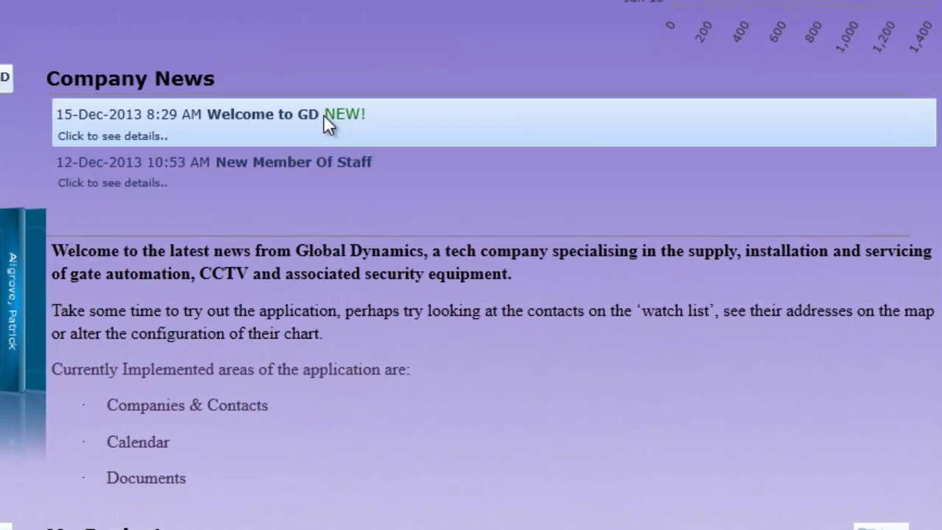
- Show the New Member Of Staff item in Company News and open the list of in-progress tasks
left_click(313, 184)
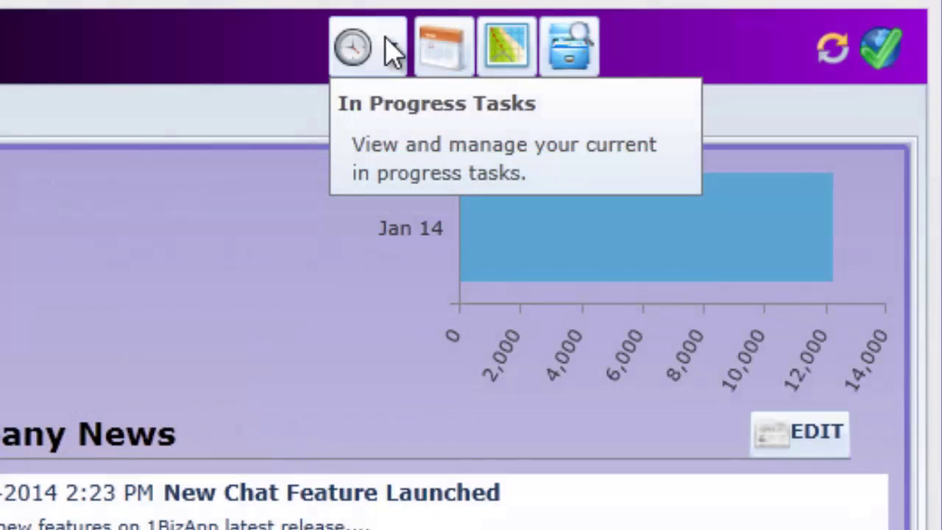
left_click(386, 40)
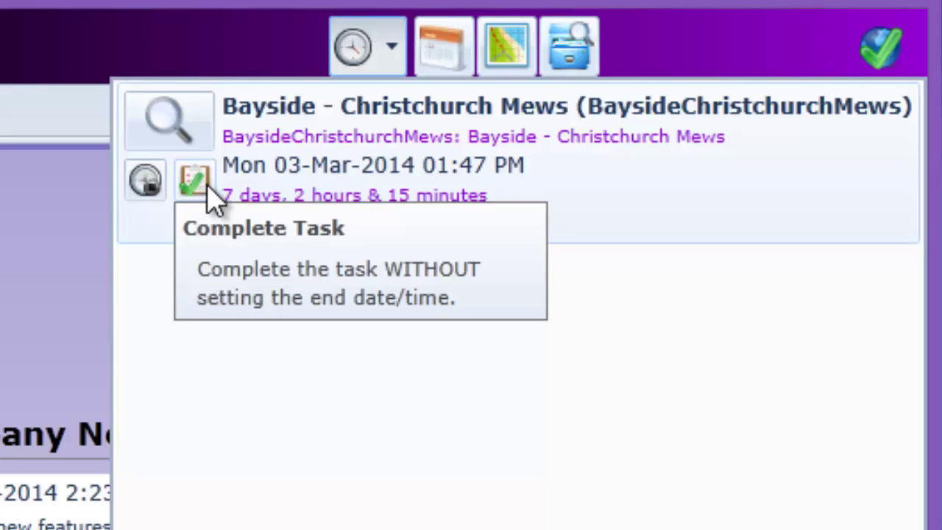
- View My Calendar by week, go back to 13 - 19 January 2014, and close the calendar
left_click(446, 50)
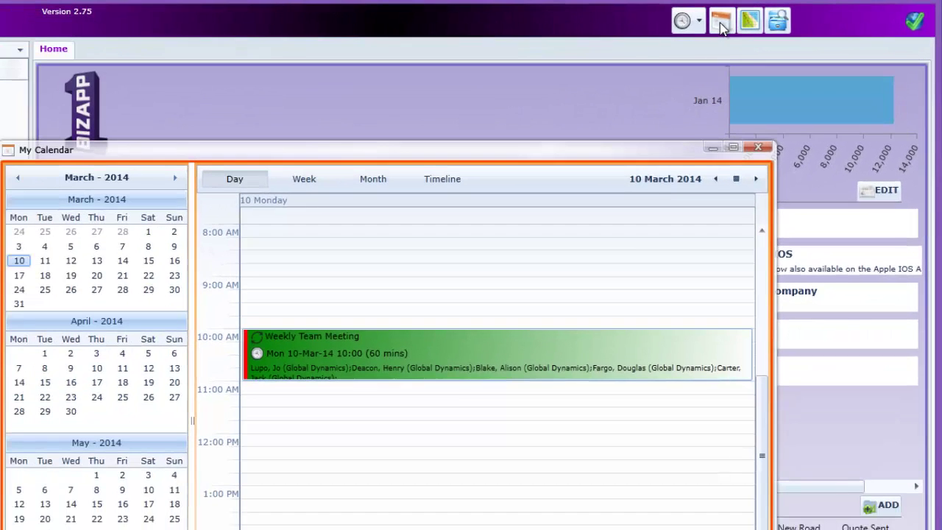
left_click(306, 179)
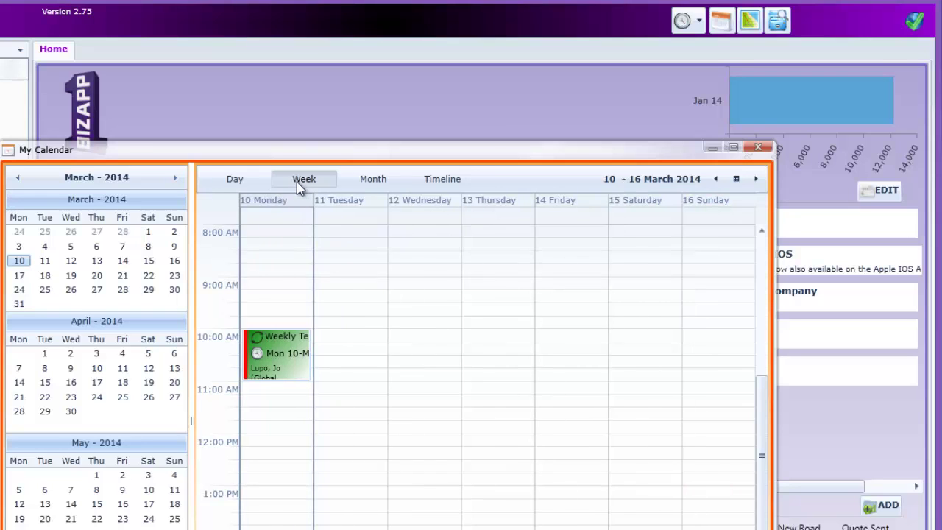
left_click(718, 179)
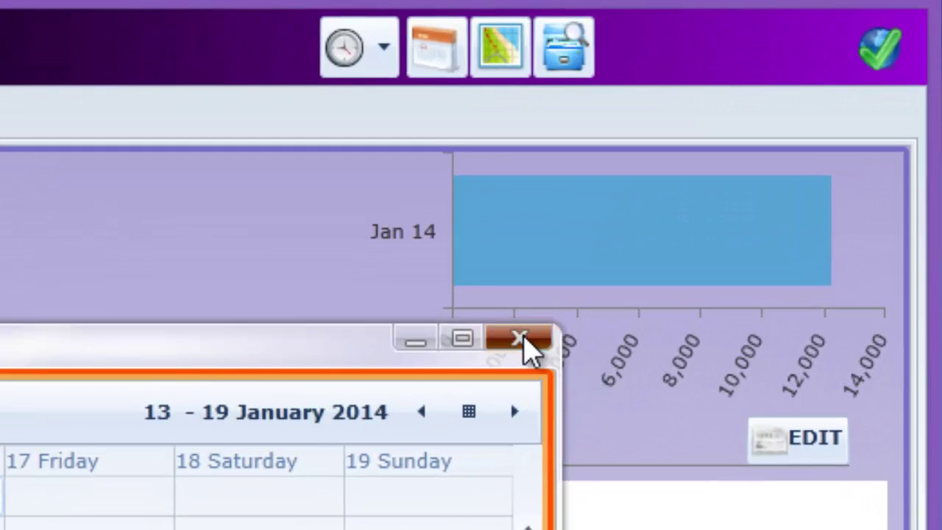
left_click(519, 340)
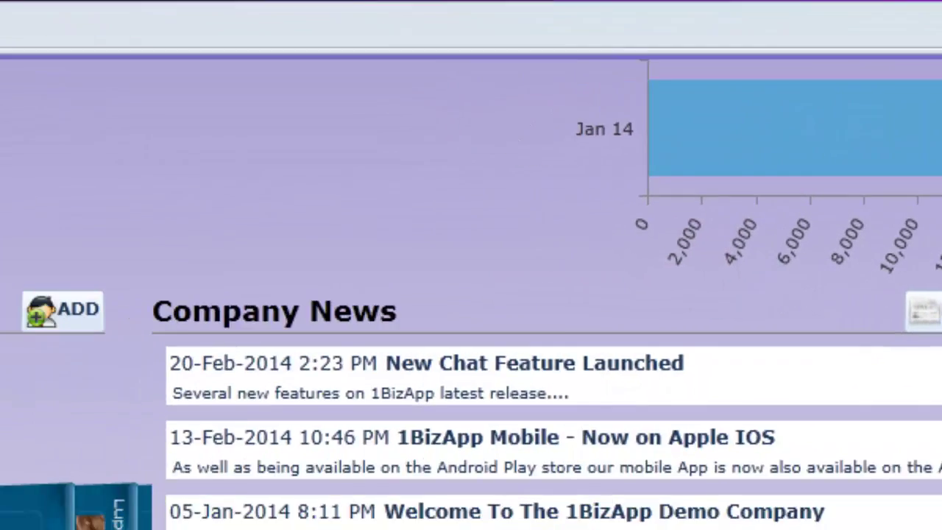
- Search the archived records for "test"
left_click(567, 53)
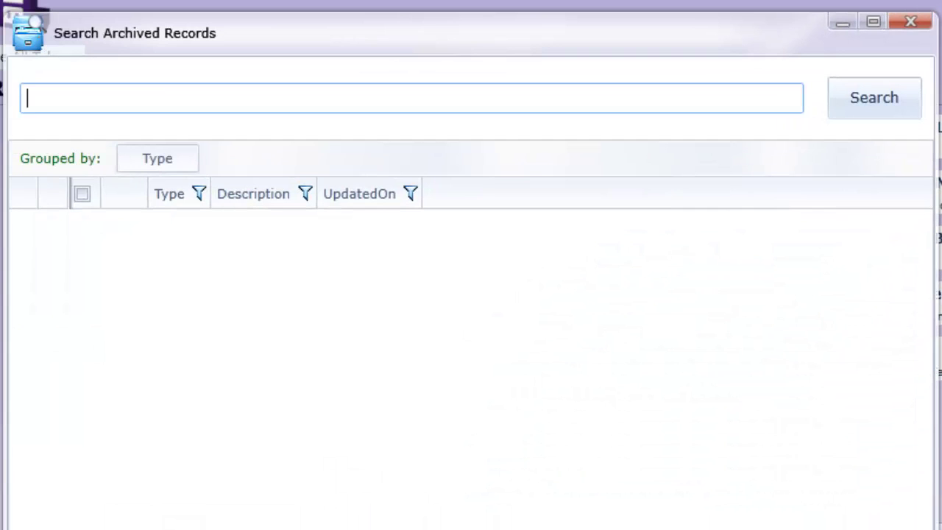
left_click(156, 88)
type("te")
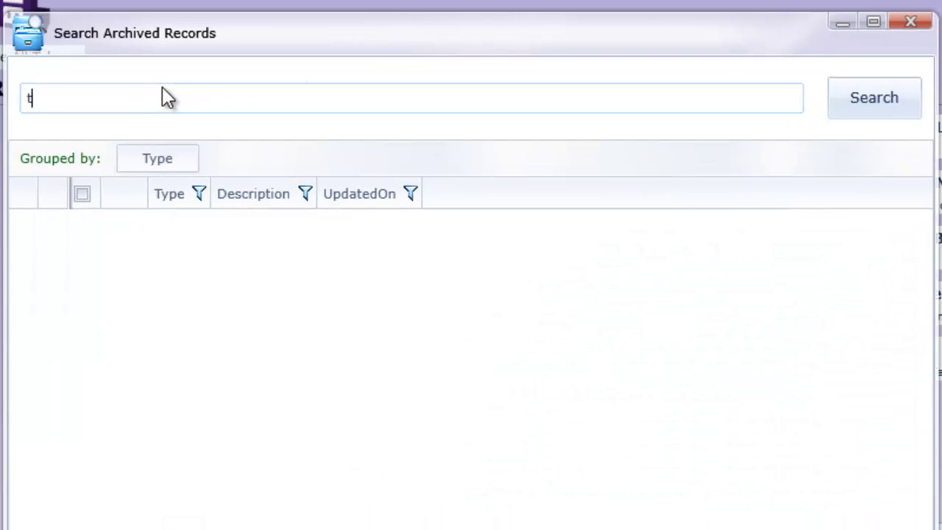
type("st")
left_click(877, 104)
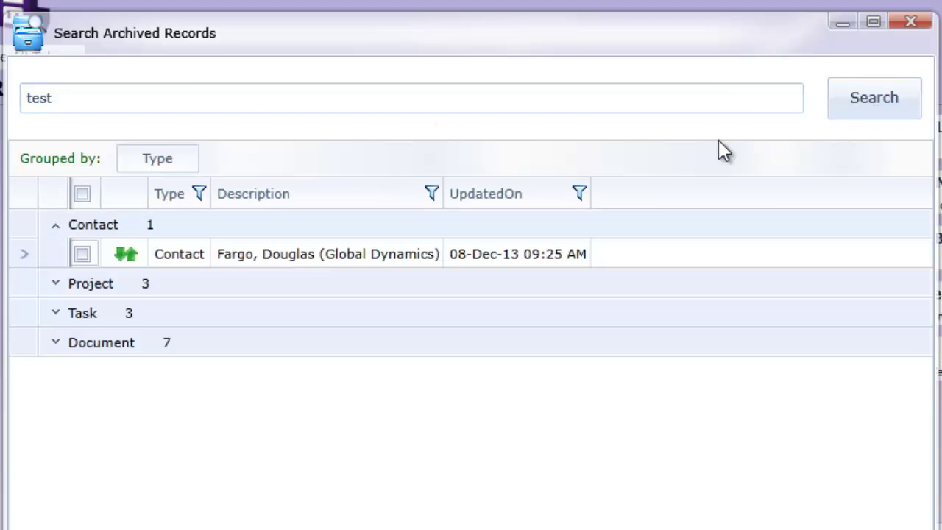
- Examine the archived Project, Task and Document results one group at a time, collapsing each, and close the archive search
left_click(55, 284)
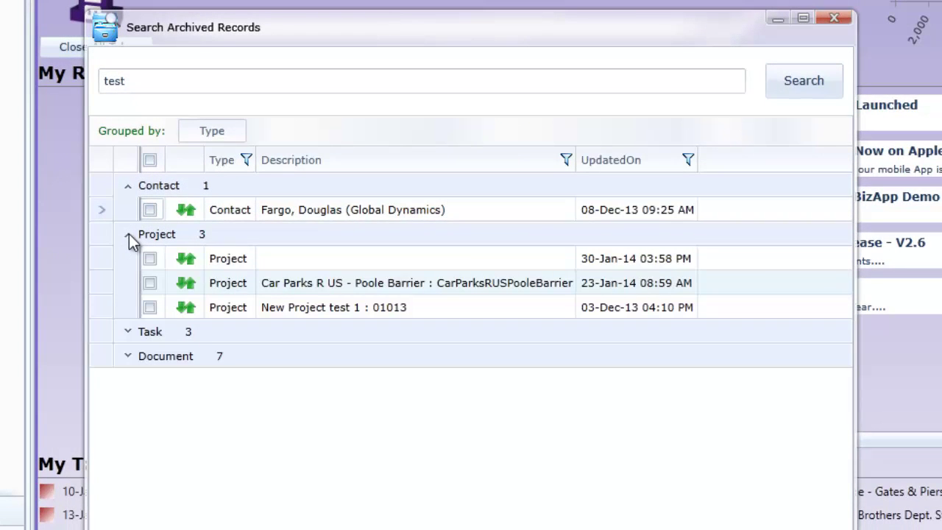
left_click(128, 235)
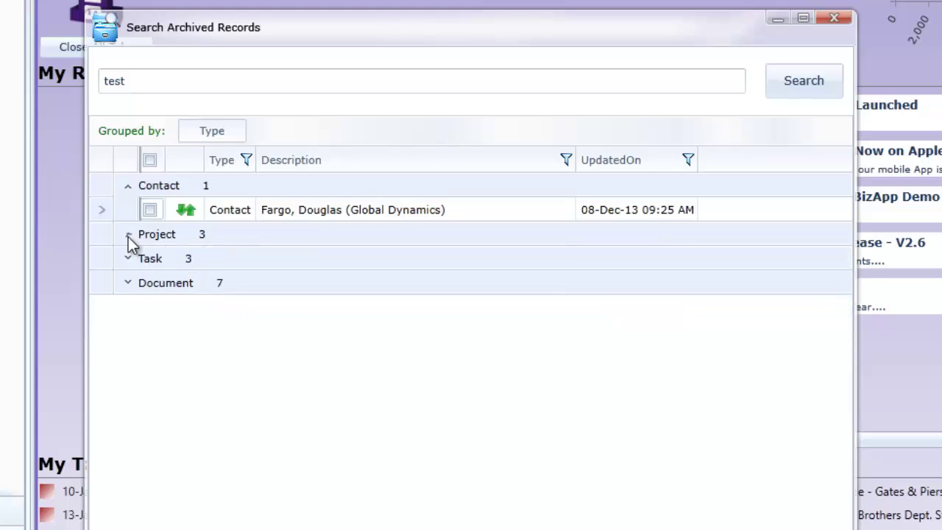
left_click(128, 259)
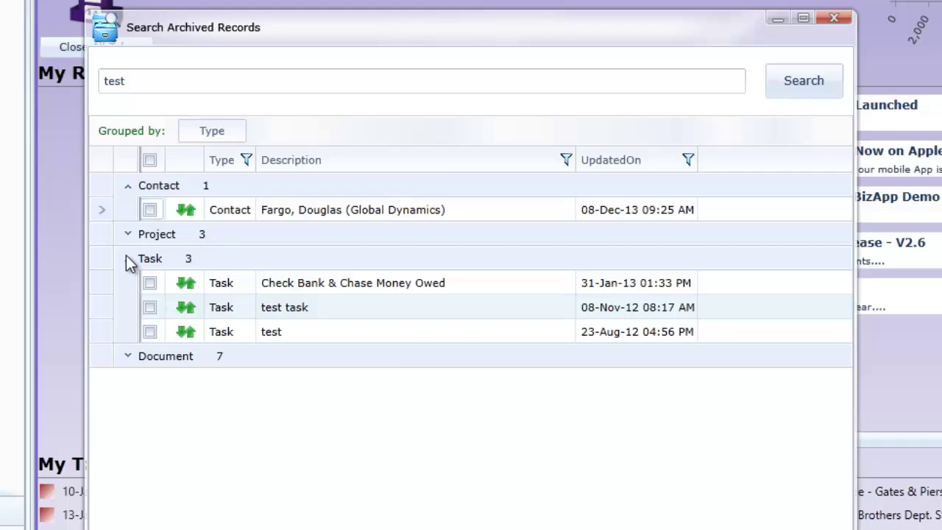
left_click(127, 258)
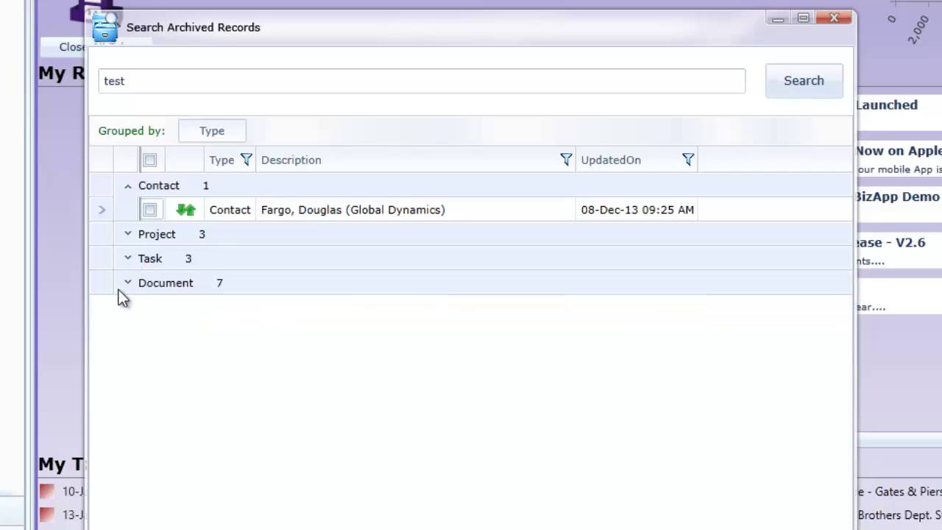
left_click(128, 282)
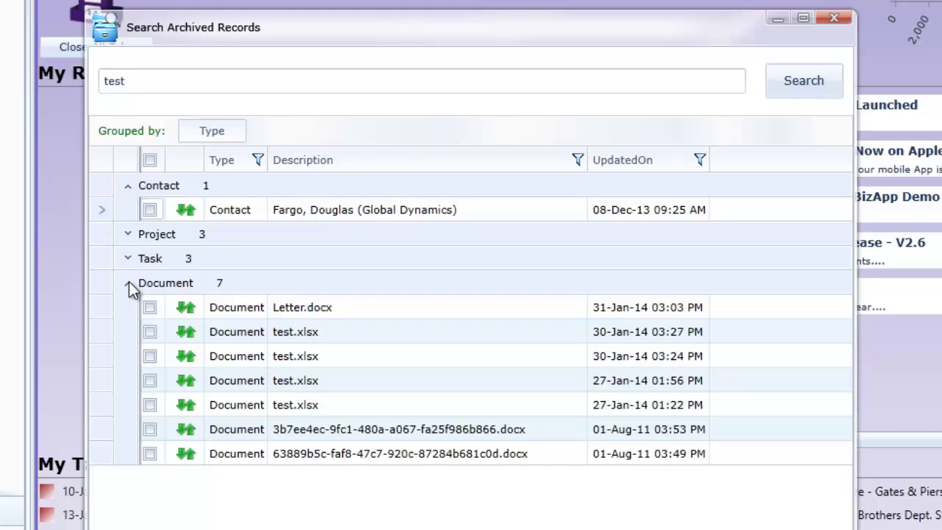
left_click(129, 283)
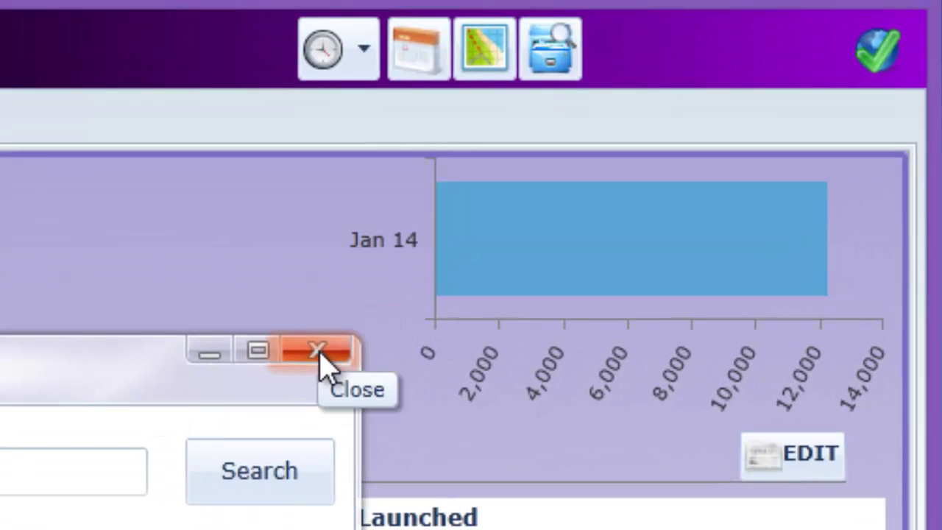
left_click(318, 351)
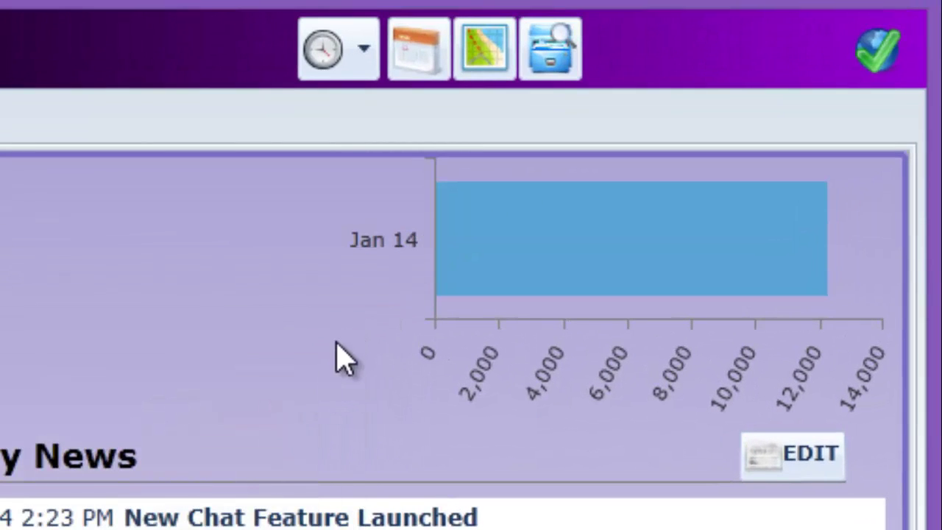
- Open the map
left_click(489, 41)
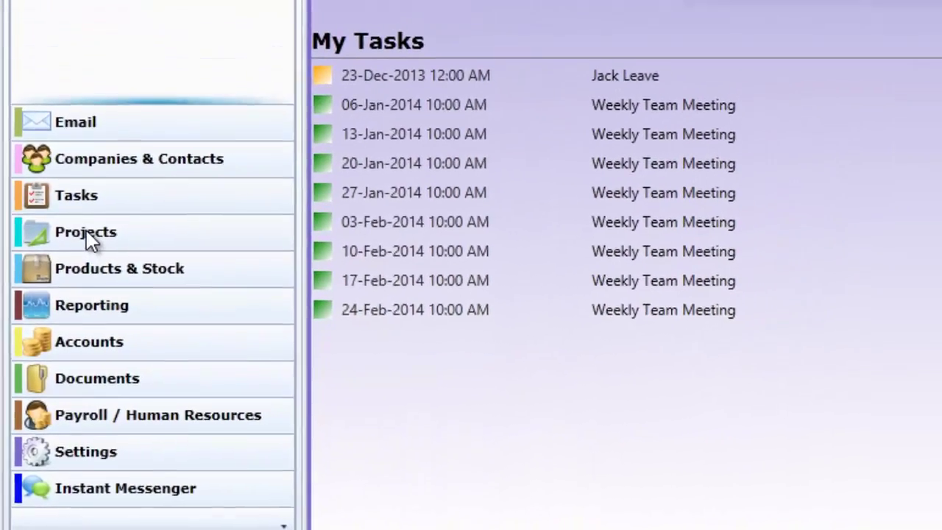
- Show the Project List and run a quick search of the projects for "gates"
left_click(82, 253)
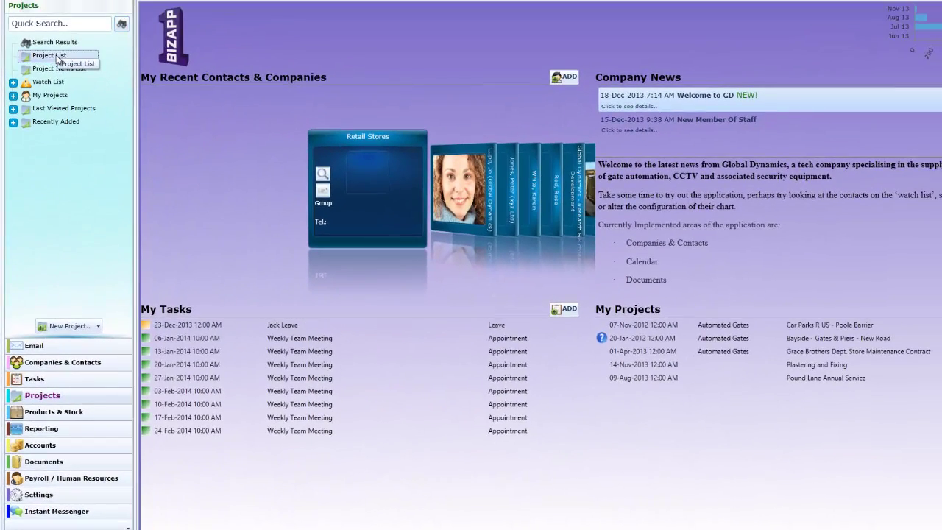
left_click(59, 57)
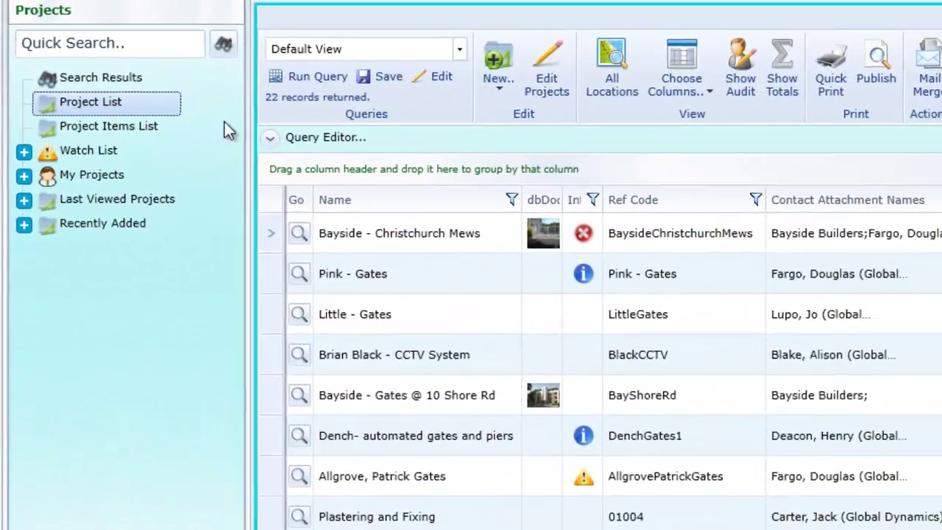
left_click(103, 46)
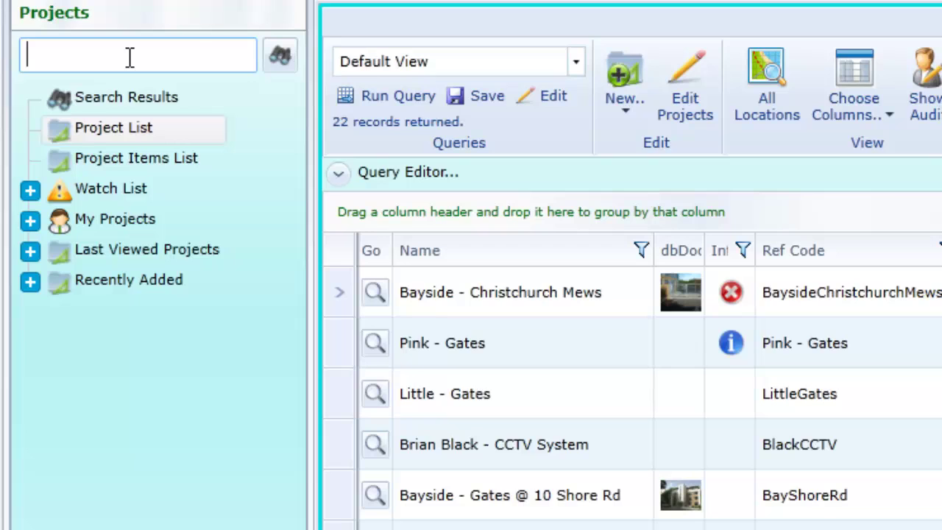
type("gates")
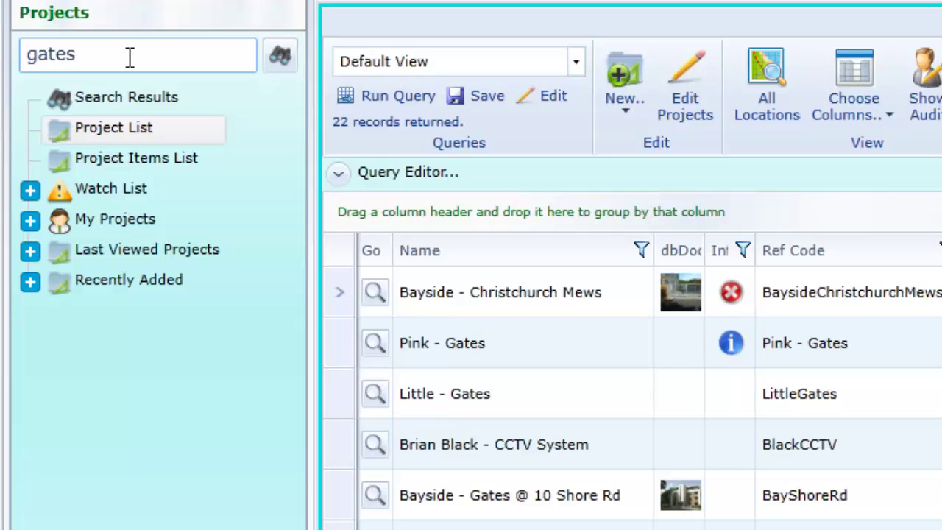
key("Return")
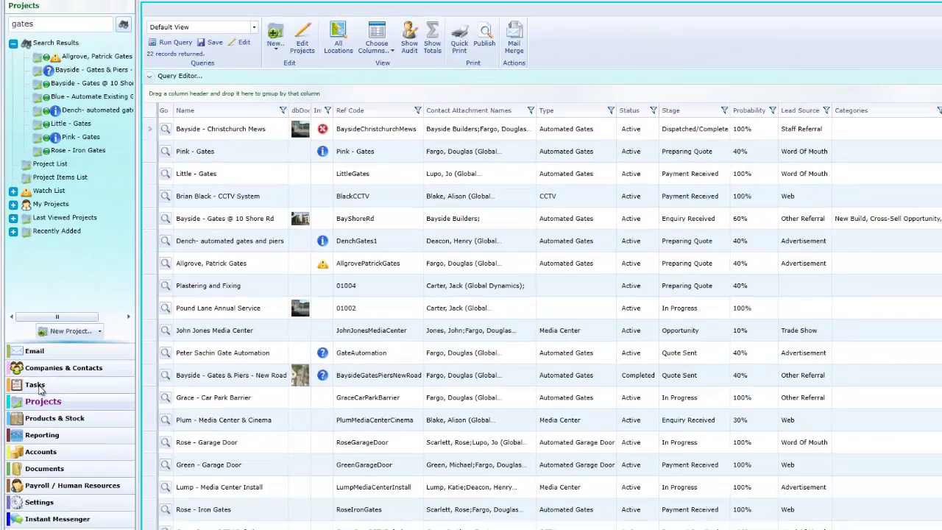
- Show the full task list from the Tasks section
left_click(37, 386)
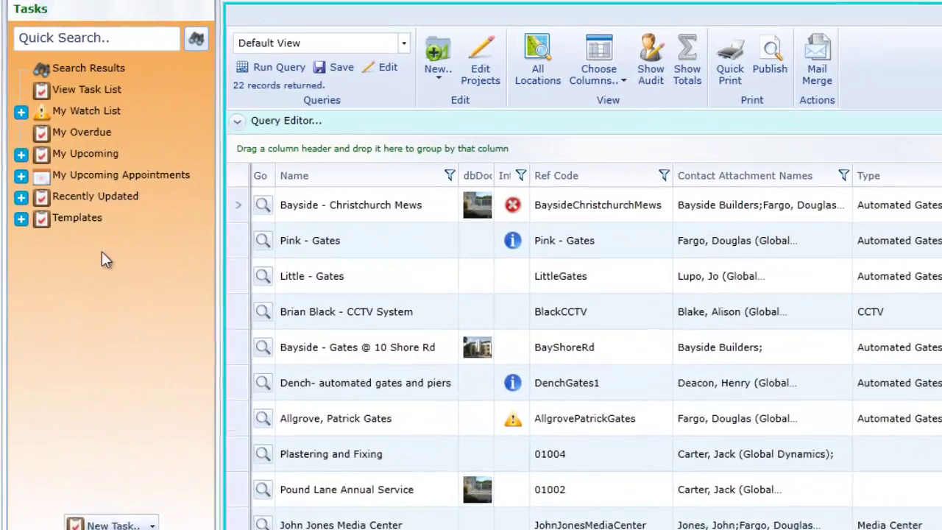
left_click(108, 91)
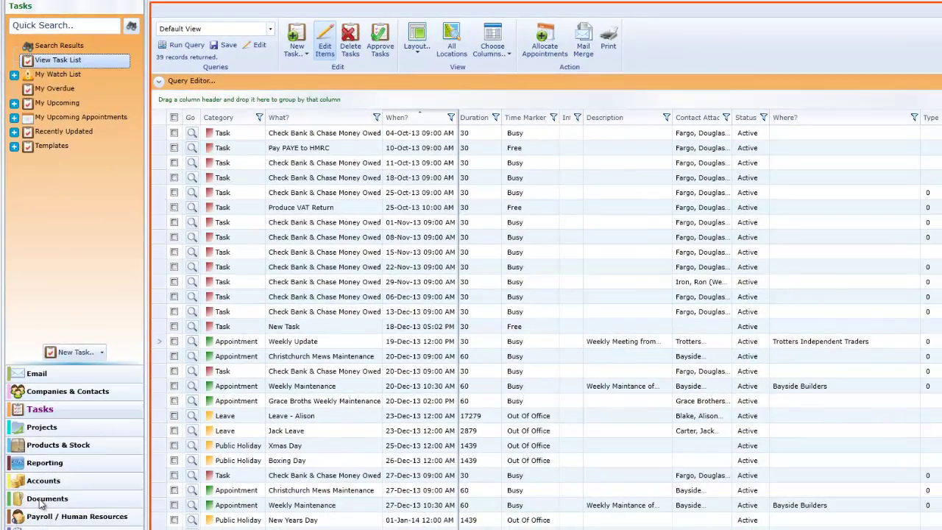
- Show the contents of the Documents folder in the Documents section
left_click(42, 500)
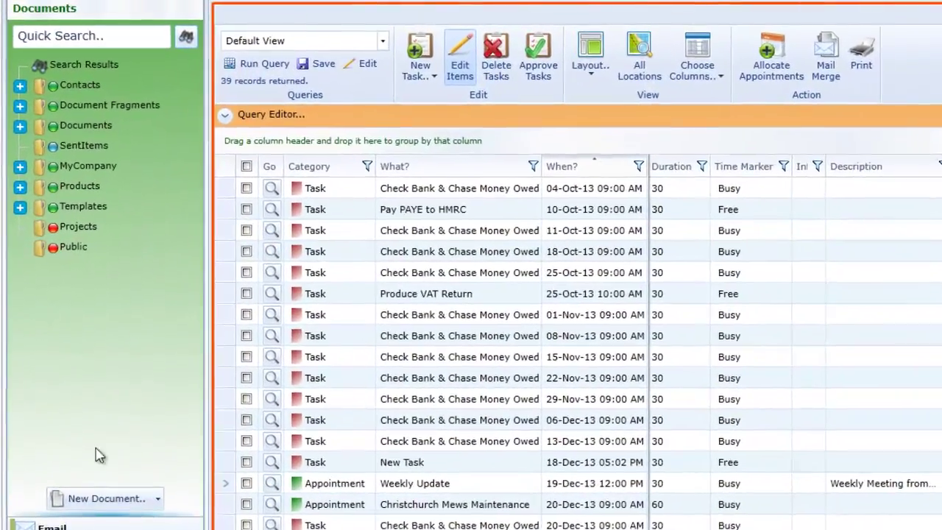
left_click(95, 111)
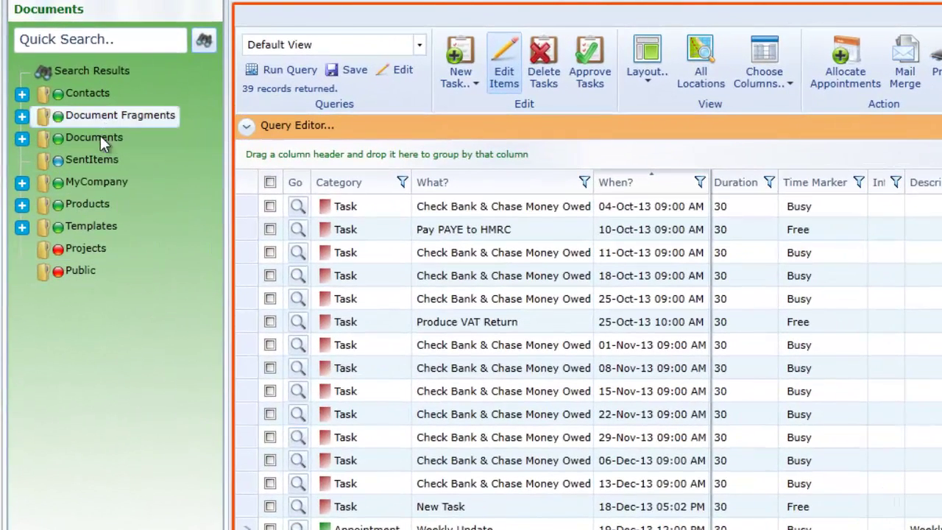
left_click(100, 137)
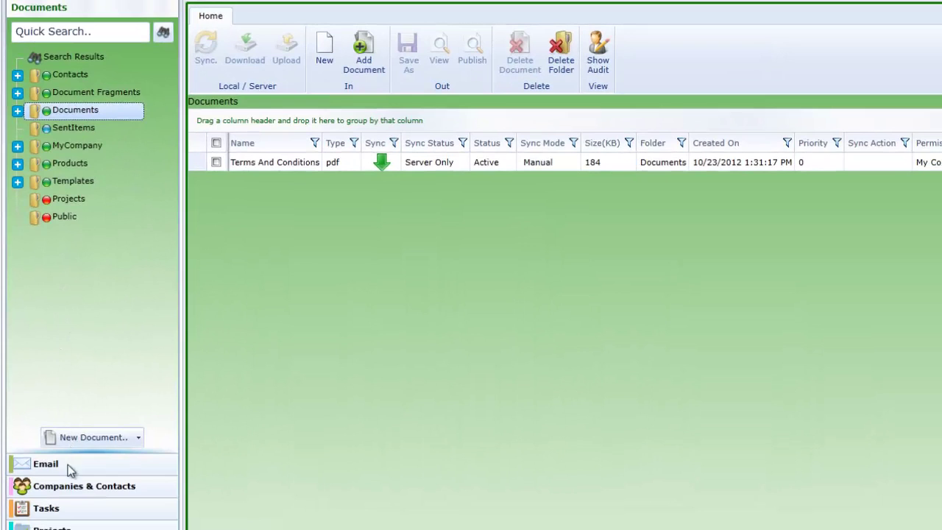
- Show the contacts list from the Companies & Contacts section
left_click(74, 486)
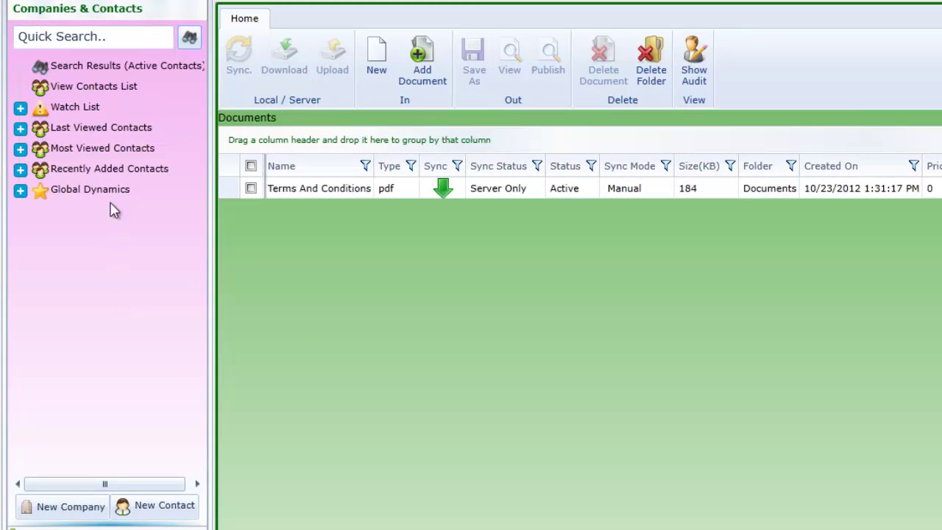
left_click(96, 88)
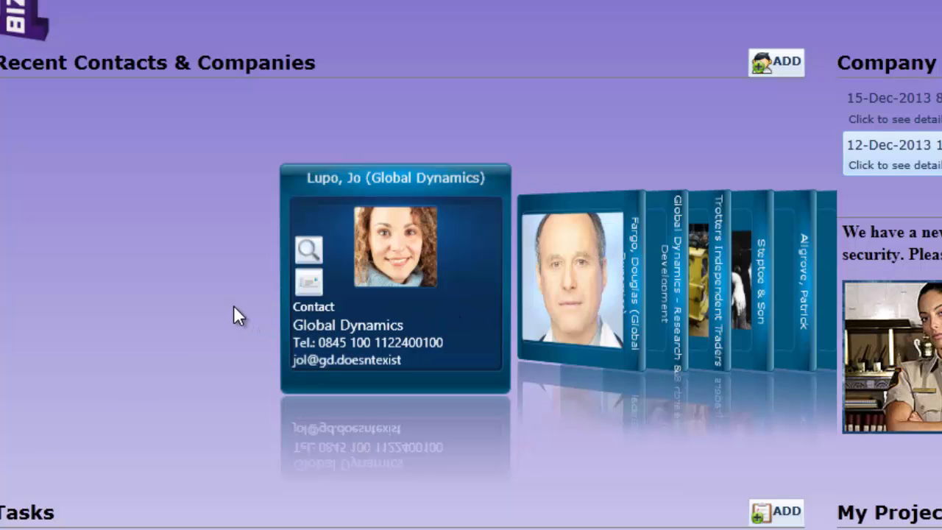
- Browse the recent contacts and companies cards, including Steptoe & Son and Trotters Independent Traders, and return to the first card
left_click(576, 291)
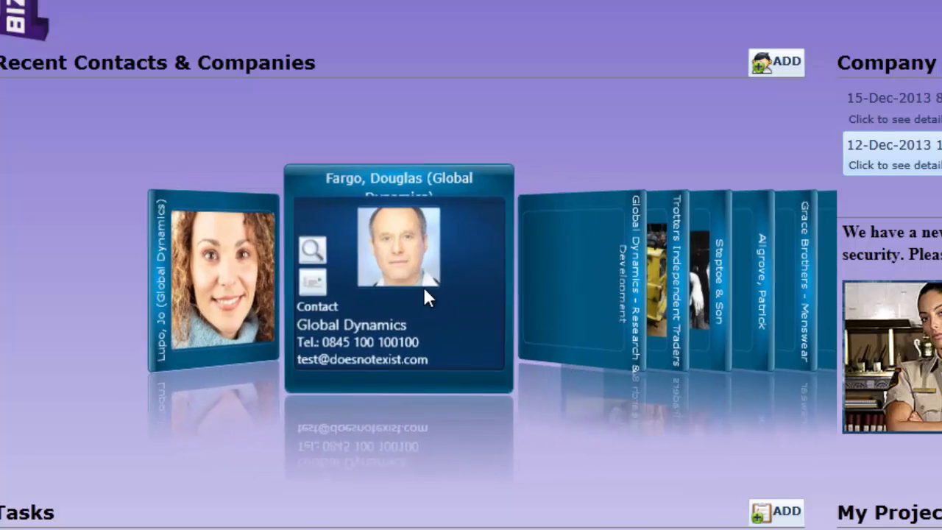
left_click(299, 287)
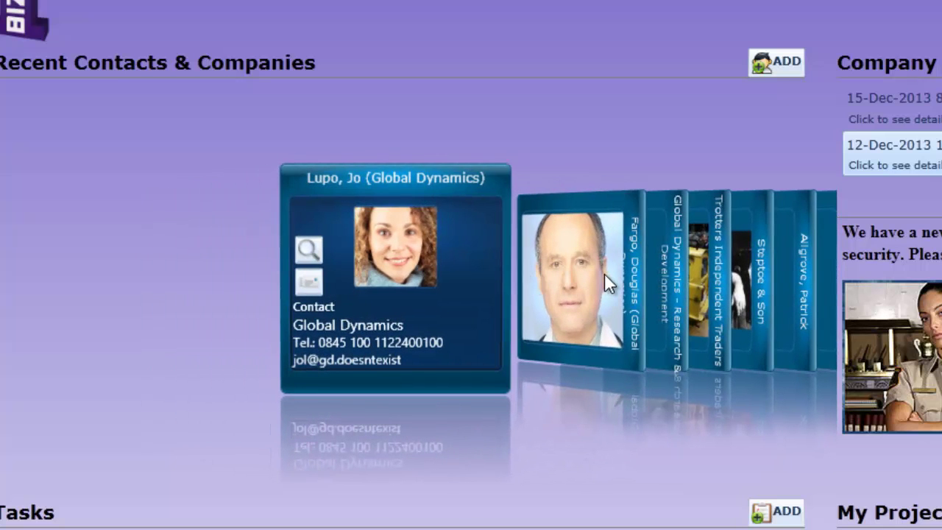
left_click(605, 272)
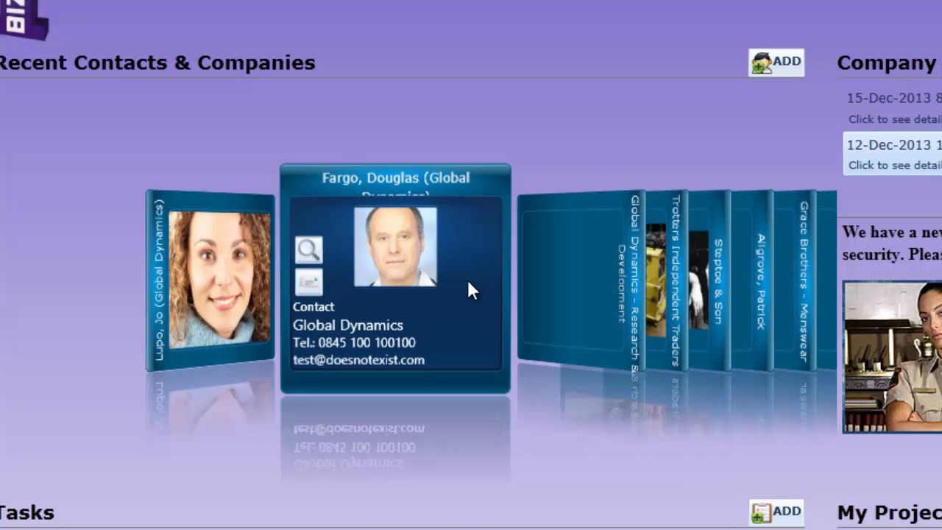
left_click(705, 306)
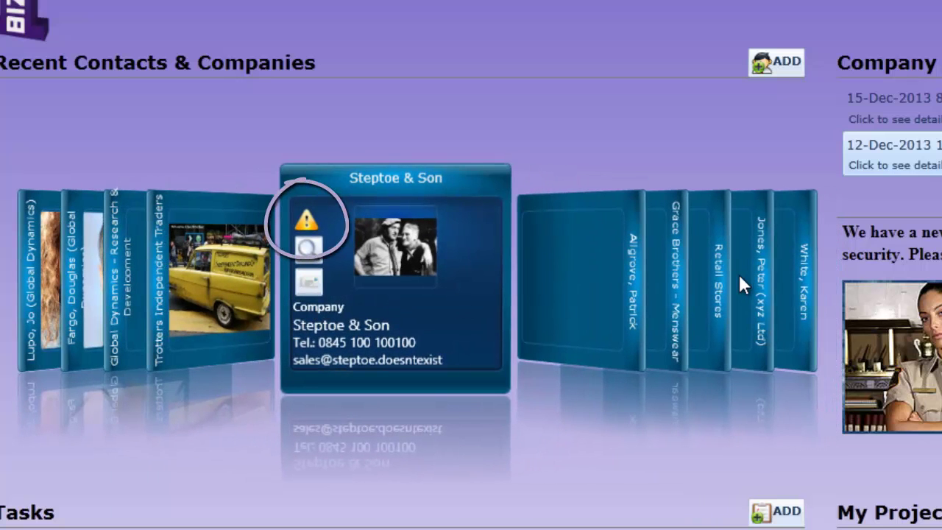
left_click(683, 278)
left_click(153, 289)
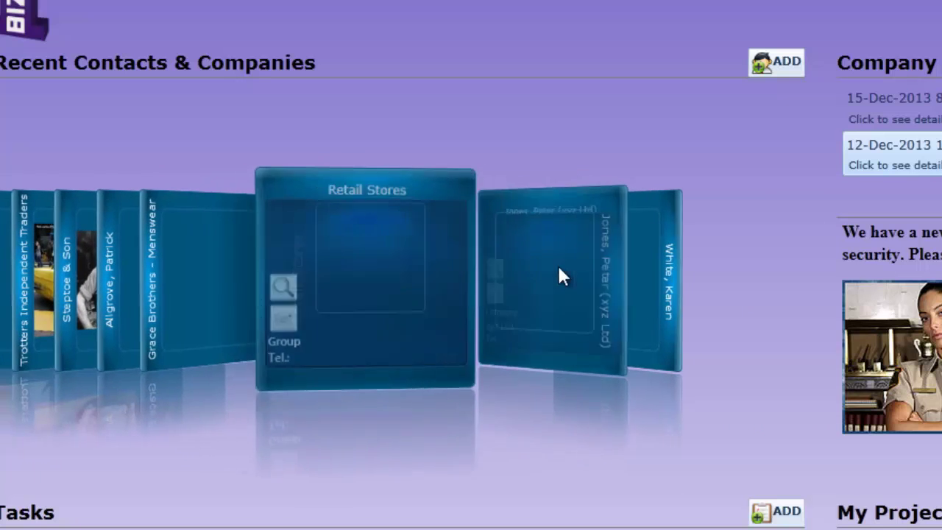
left_click(111, 288)
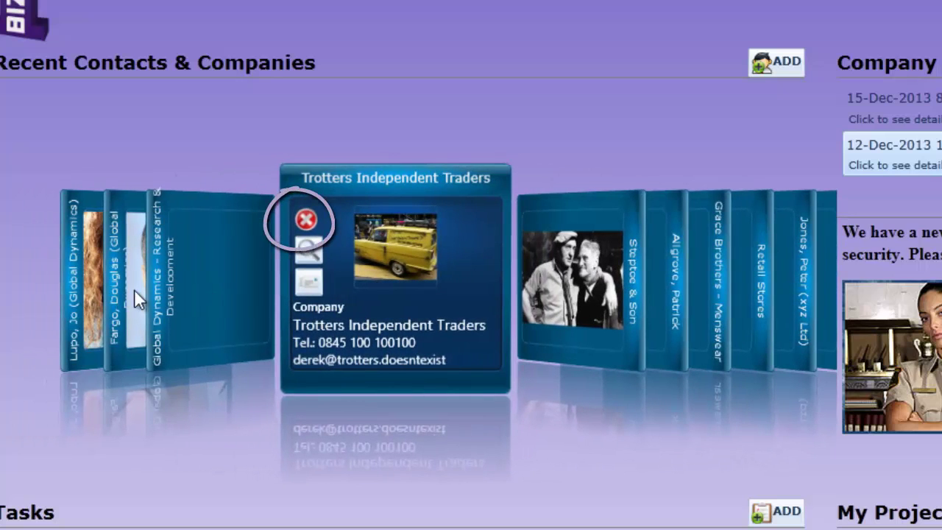
left_click(165, 288)
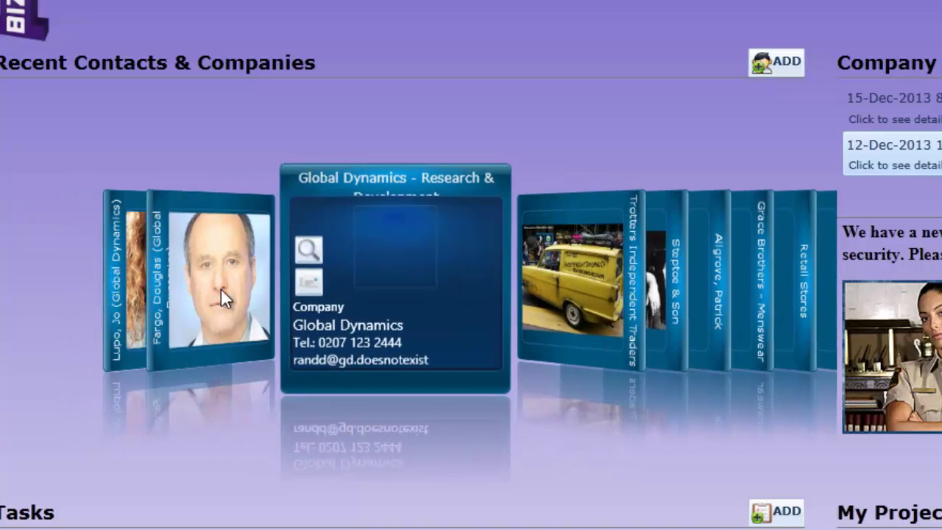
left_click(243, 290)
left_click(214, 292)
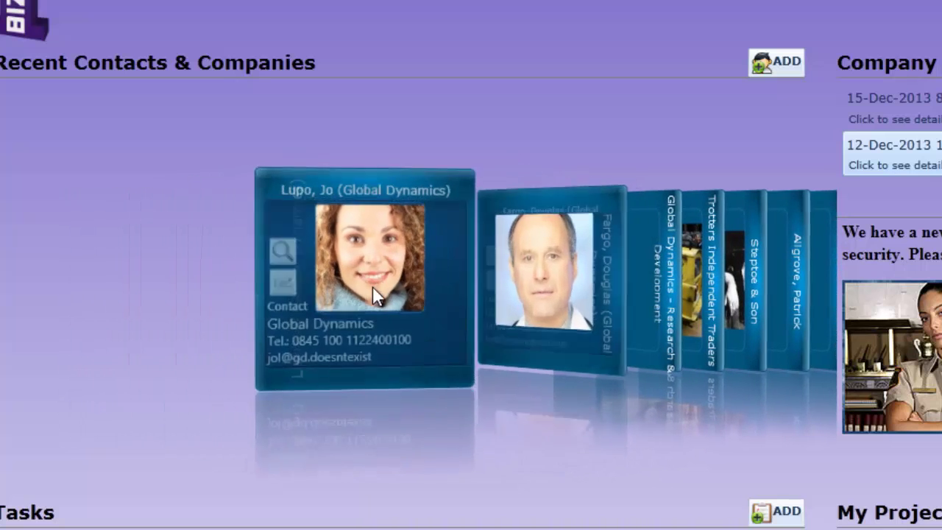